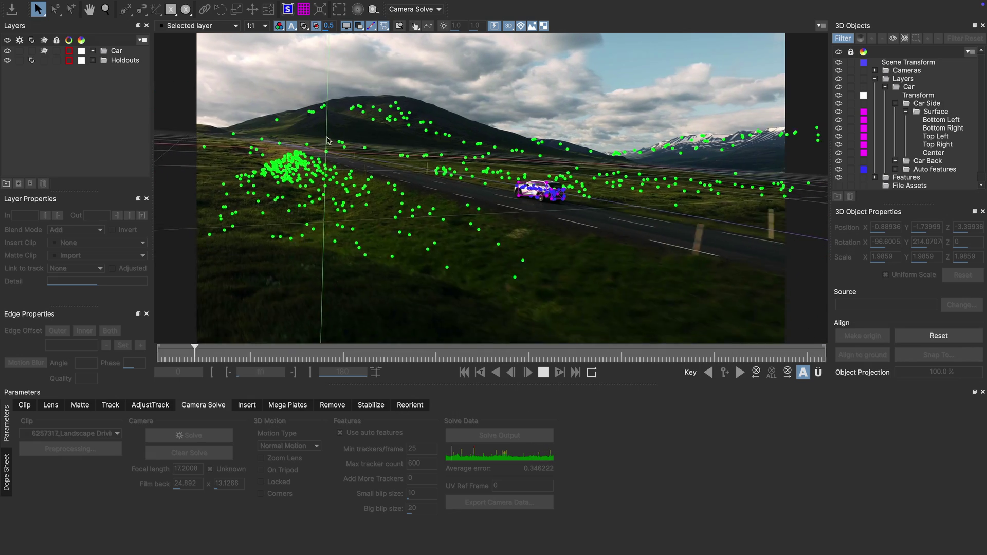
- Inspect the point cloud from the Top and side views, then return to Camera view
{"action": "left_click", "coordinate": [509, 27]}
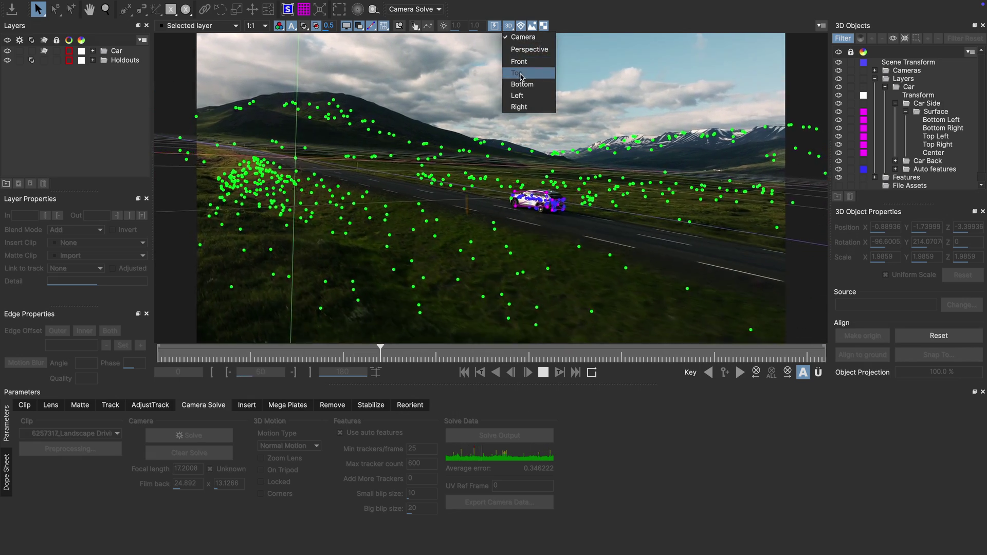
{"action": "left_click", "coordinate": [521, 74]}
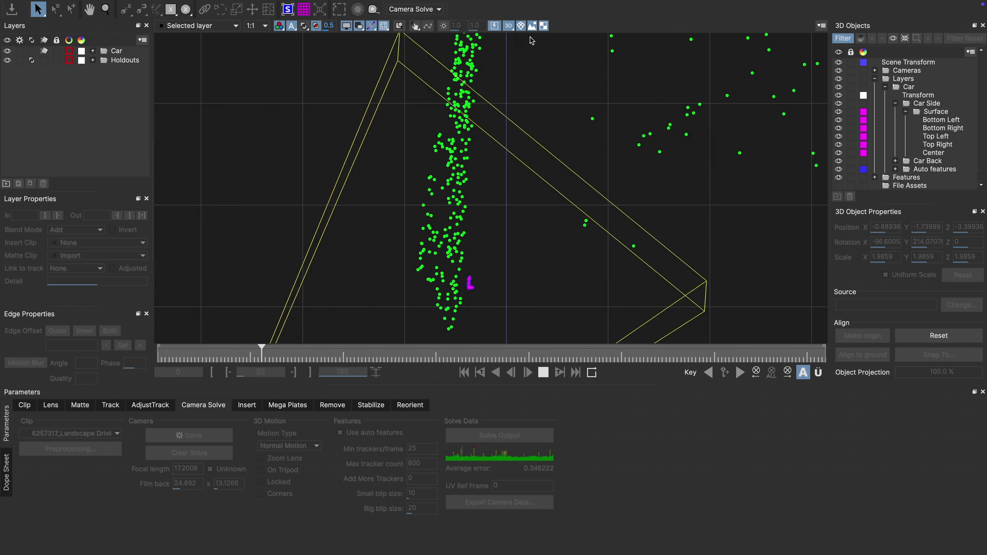
{"action": "left_click", "coordinate": [508, 25]}
{"action": "left_click", "coordinate": [529, 100]}
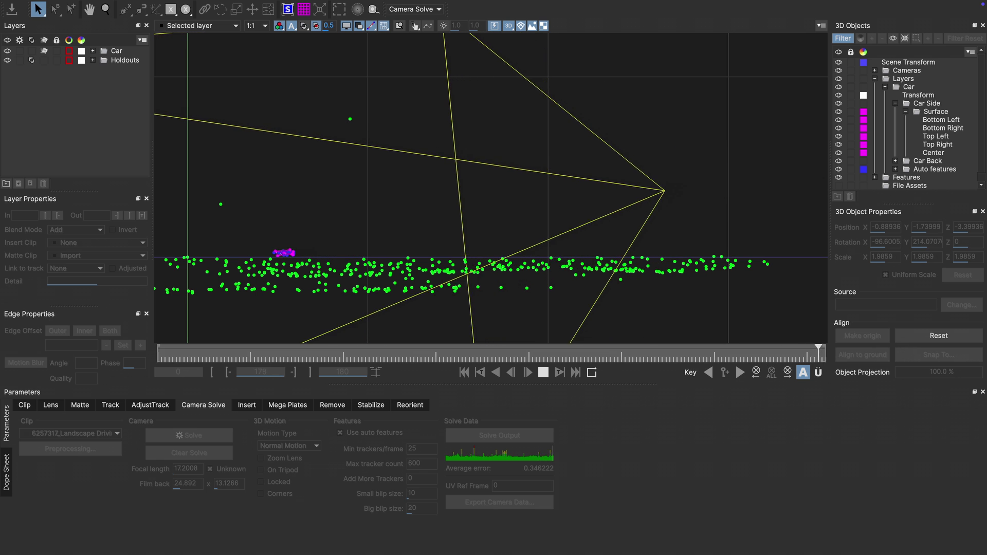
{"action": "left_click", "coordinate": [509, 25]}
{"action": "left_click", "coordinate": [520, 35]}
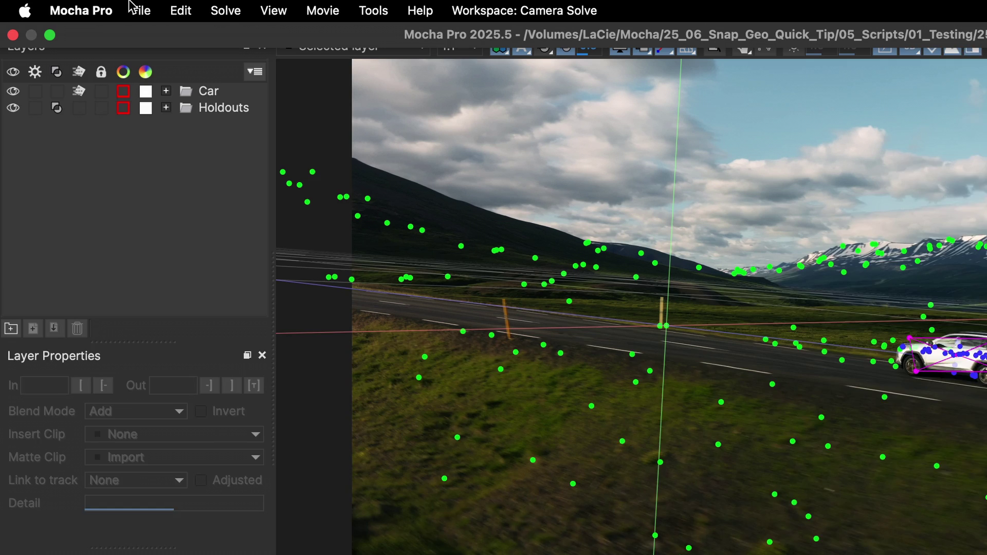
- Import car.usdc from 07_Assets as a USD 3D object
{"action": "left_click", "coordinate": [142, 8]}
{"action": "mouse_move", "coordinate": [184, 132]}
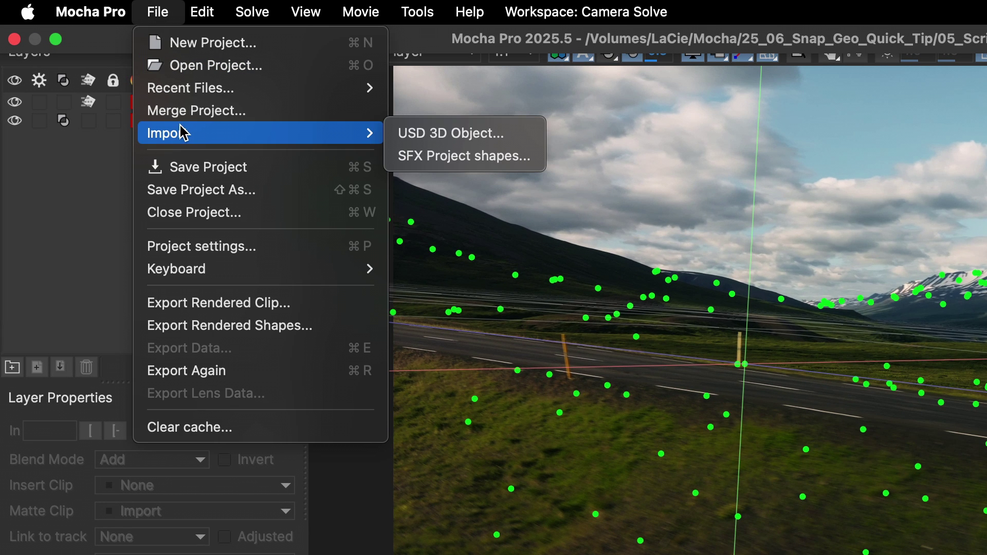
{"action": "left_click", "coordinate": [458, 134]}
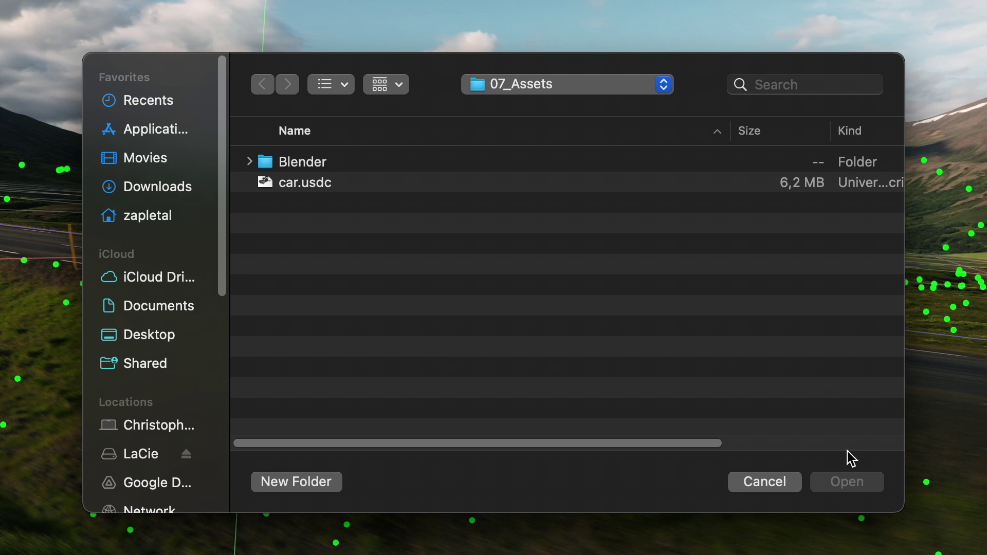
{"action": "left_click", "coordinate": [370, 182]}
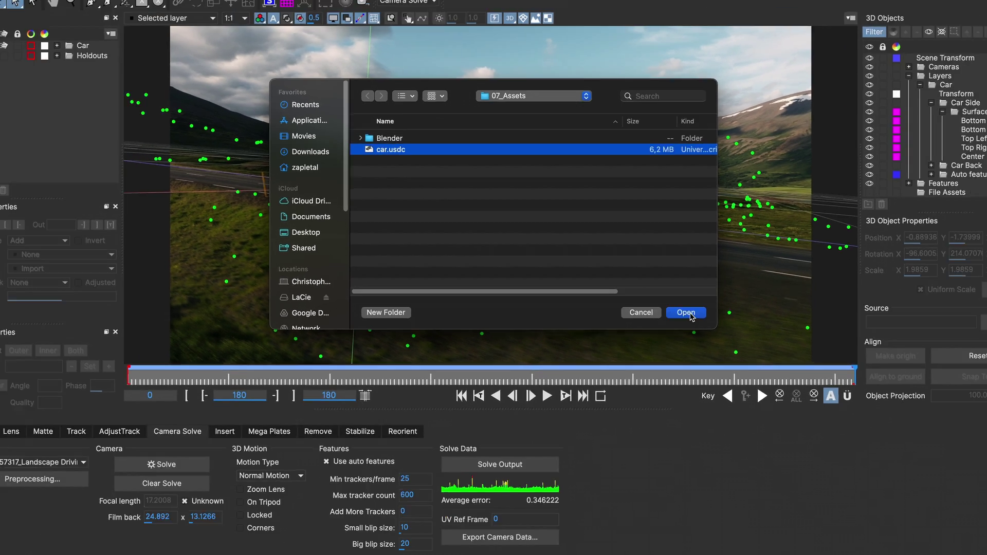
{"action": "left_click", "coordinate": [846, 482]}
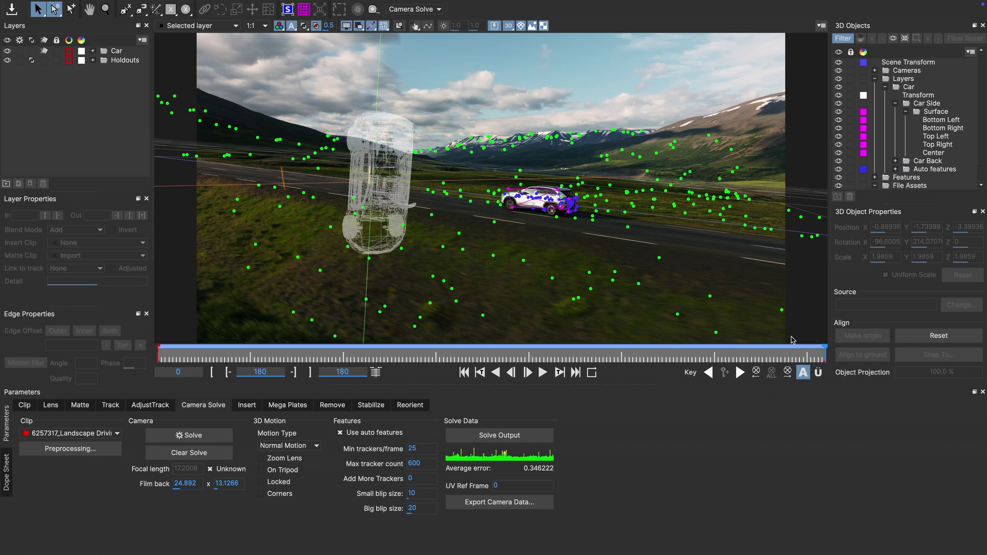
- Scrub back to an earlier frame and toggle the File Assets eye to hide the car model
{"action": "left_click_drag", "start_coordinate": [814, 364], "coordinate": [826, 380]}
{"action": "left_click", "coordinate": [839, 186]}
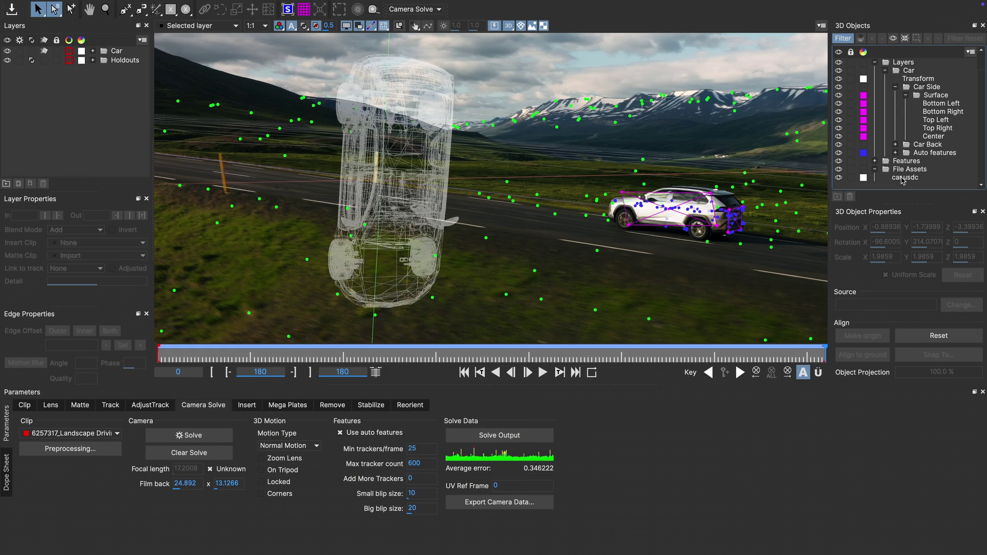
- Select car.usdc and reset its Position Y to 0
{"action": "left_click", "coordinate": [903, 178]}
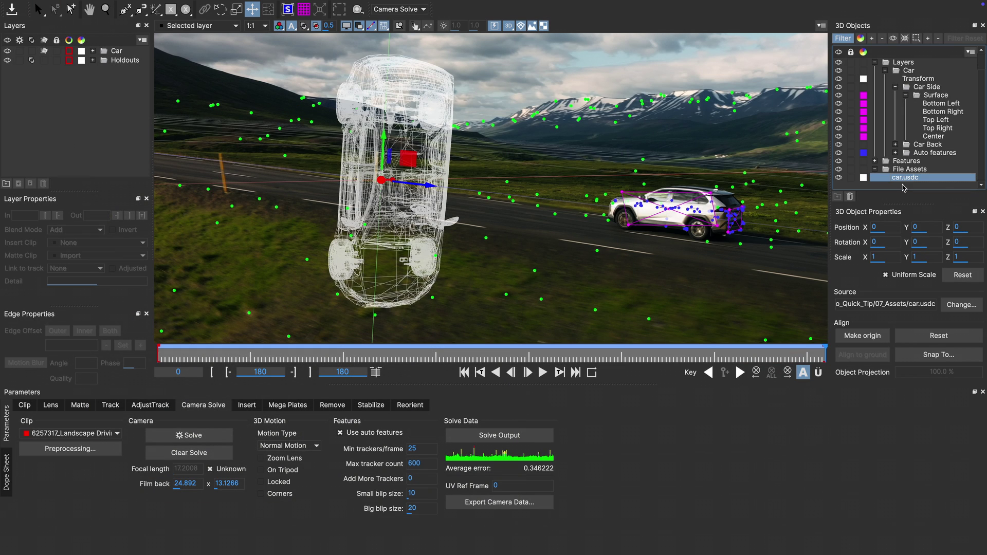
{"action": "left_click", "coordinate": [921, 230]}
{"action": "left_click_drag", "start_coordinate": [921, 234], "coordinate": [919, 247]}
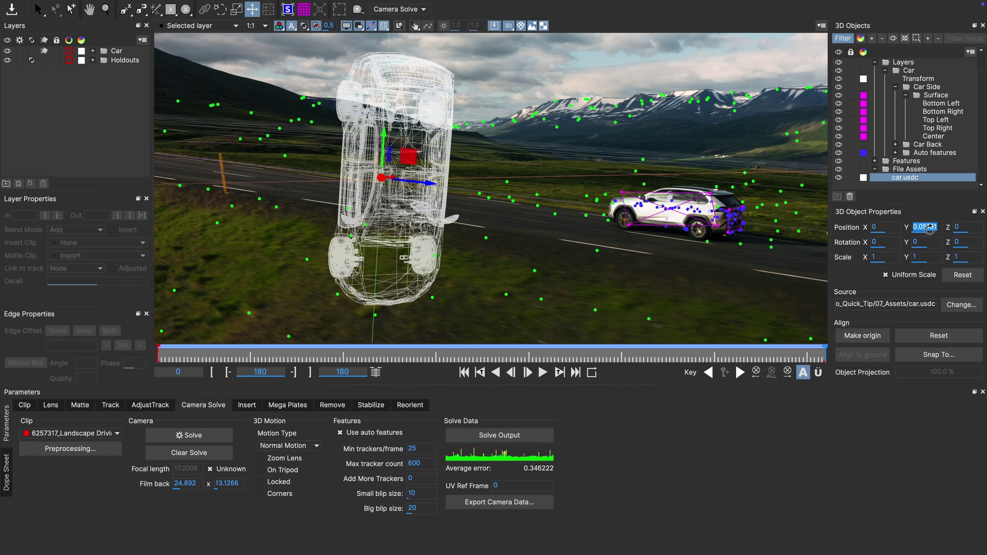
{"action": "type", "text": "0"}
{"action": "key", "text": "Return"}
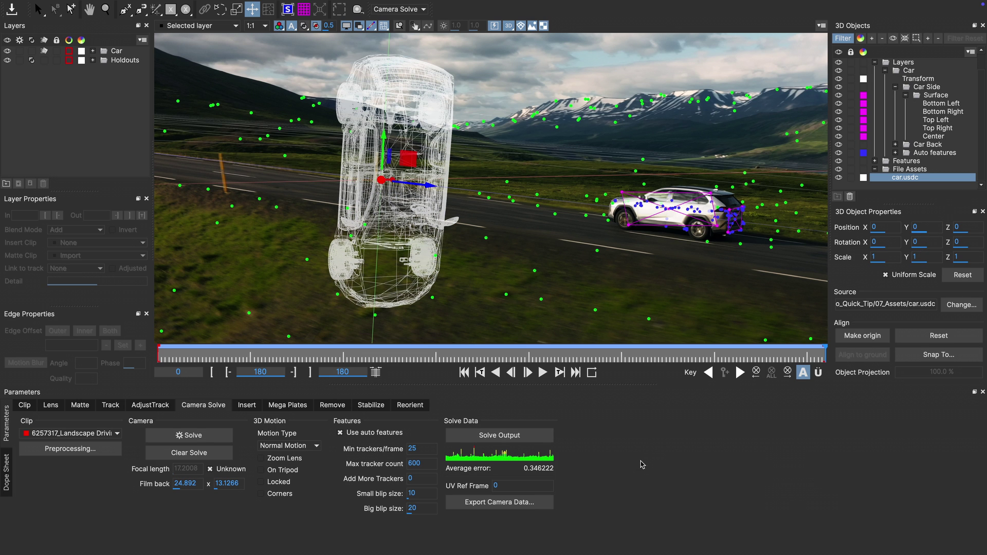
- Set Rotation X to -90 so the car stands upright, checking it across earlier frames
{"action": "left_click_drag", "start_coordinate": [785, 358], "coordinate": [872, 369]}
{"action": "key", "text": "Return"}
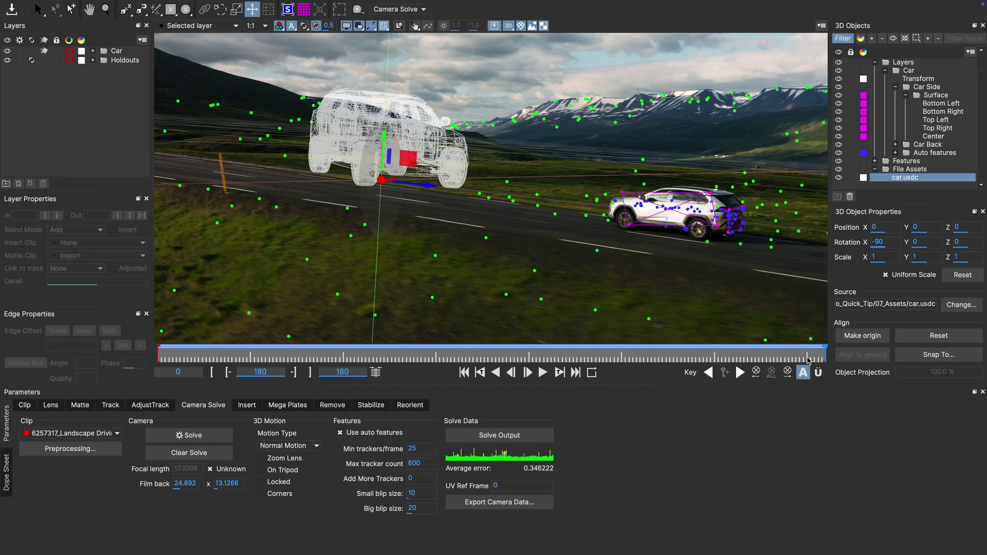
{"action": "left_click_drag", "start_coordinate": [808, 356], "coordinate": [846, 372]}
- Check the car model from the Bottom view across frames near the clip's end
{"action": "left_click", "coordinate": [509, 27]}
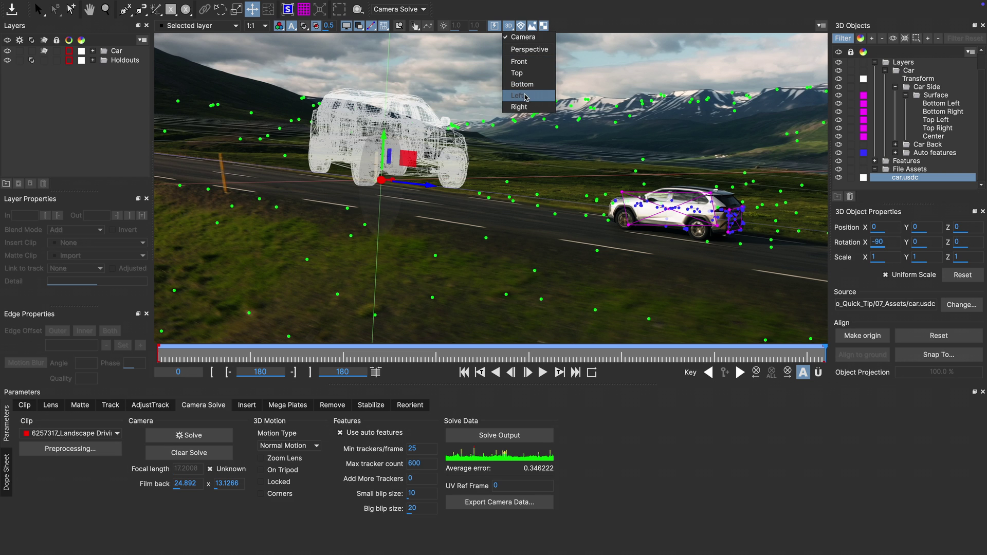
{"action": "left_click", "coordinate": [523, 85]}
{"action": "left_click", "coordinate": [821, 355]}
{"action": "mouse_move", "coordinate": [821, 354]}
{"action": "left_mouse_down"}
{"action": "mouse_move", "coordinate": [427, 356]}
{"action": "mouse_move", "coordinate": [824, 355]}
{"action": "left_mouse_up"}
- Back in Camera view, use Snap To to place the model on the real tracked car
{"action": "left_click", "coordinate": [427, 25]}
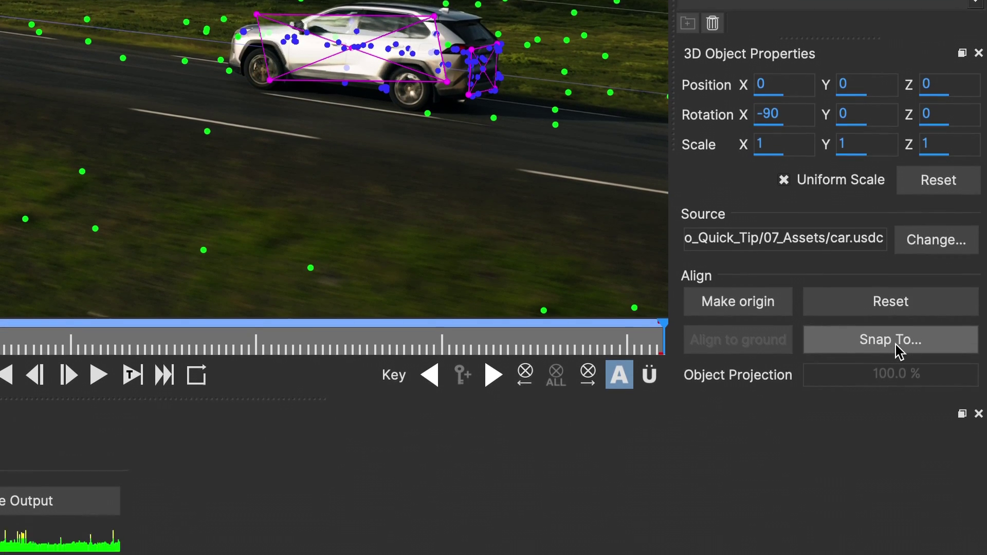
{"action": "left_click", "coordinate": [895, 408]}
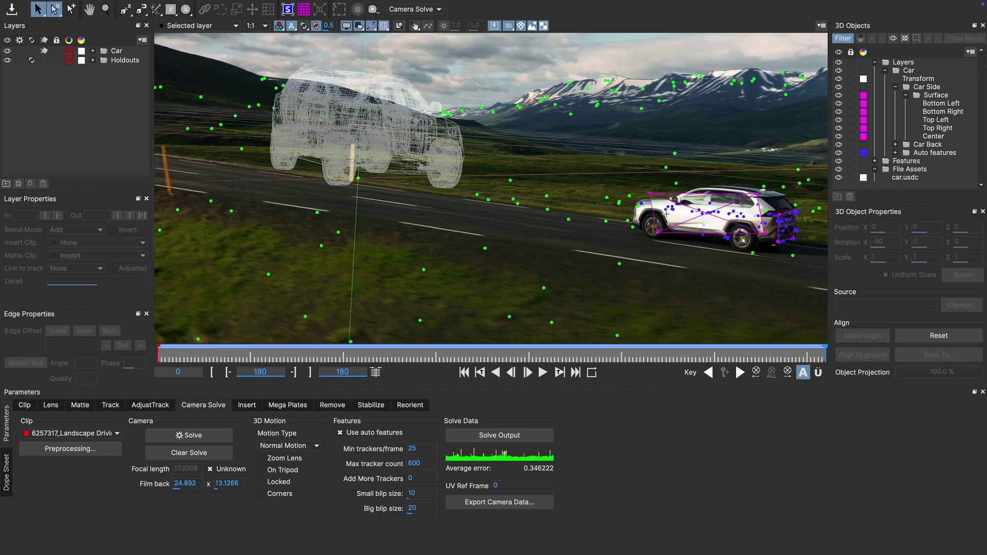
{"action": "scroll", "coordinate": [666, 213], "scroll_direction": "up", "scroll_amount": 1}
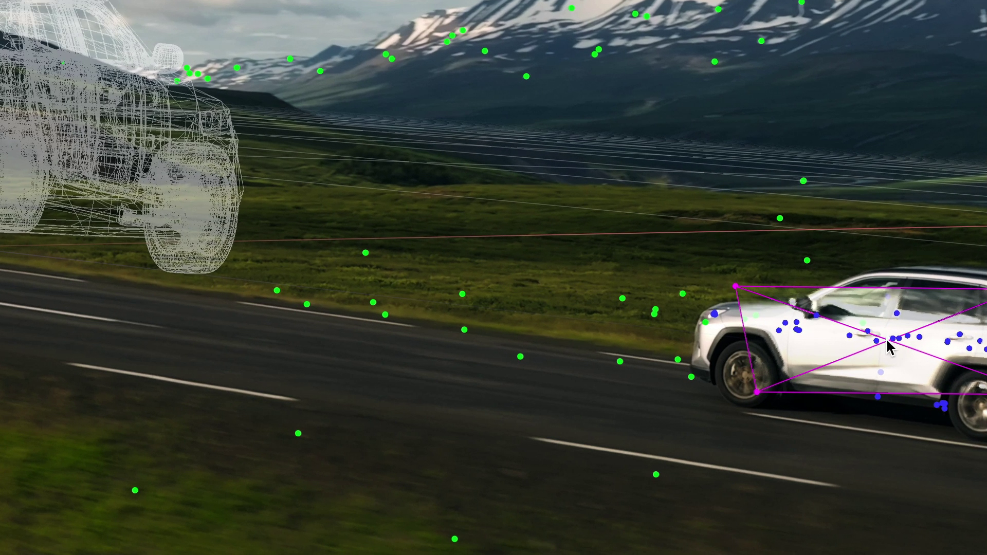
{"action": "left_click", "coordinate": [889, 340]}
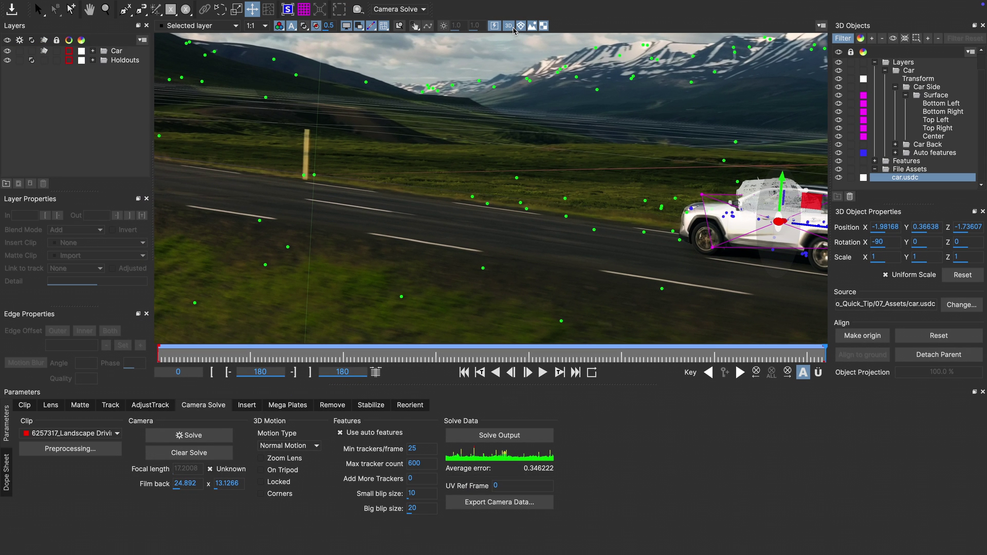
- View the scene from the Left and compare the car's fit at the last and early frames
{"action": "left_click", "coordinate": [508, 26]}
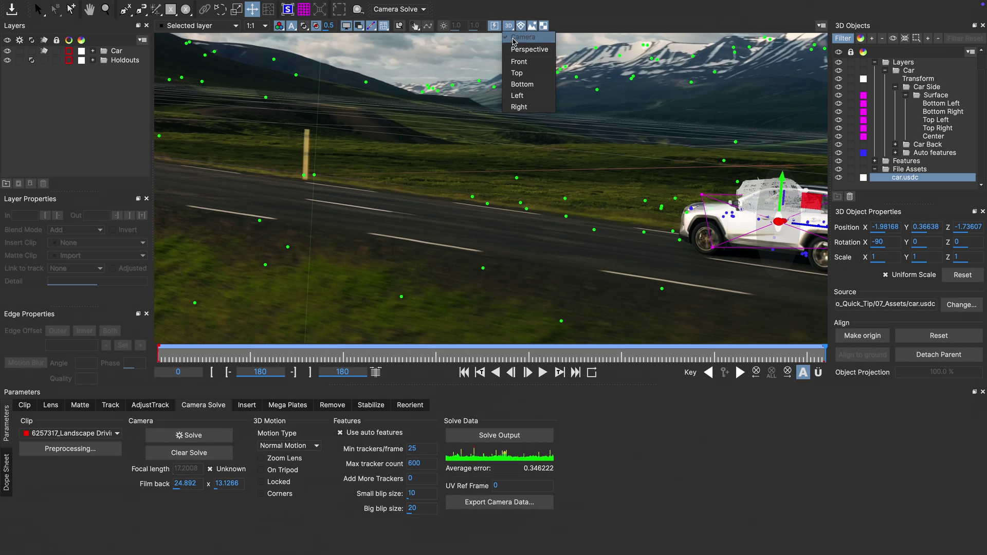
{"action": "left_click", "coordinate": [522, 95]}
{"action": "left_click_drag", "start_coordinate": [794, 362], "coordinate": [822, 359]}
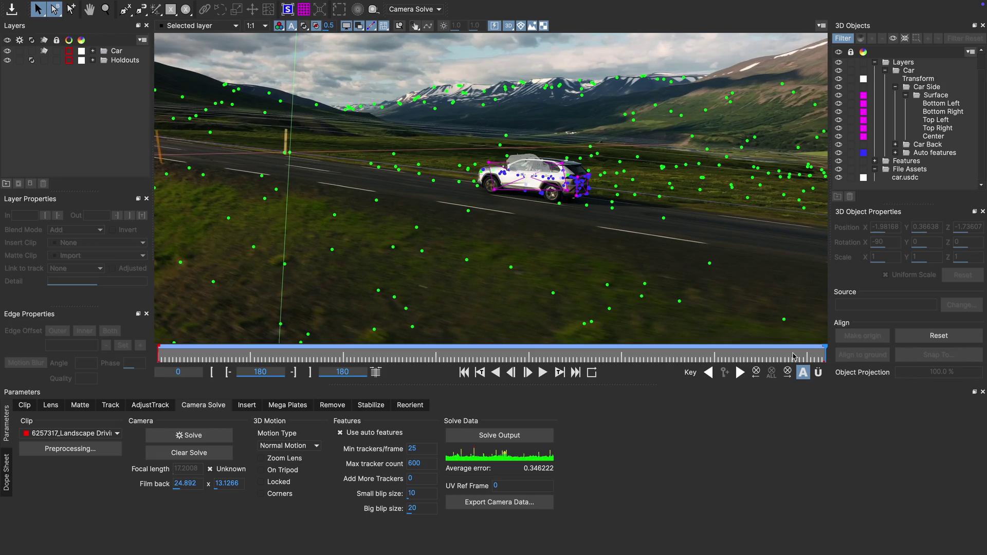
{"action": "left_click_drag", "start_coordinate": [807, 360], "coordinate": [848, 373]}
- Zoom in, select car.usdc, switch to Left view and drag its Y arrow down onto the tracked points
{"action": "left_click", "coordinate": [508, 25]}
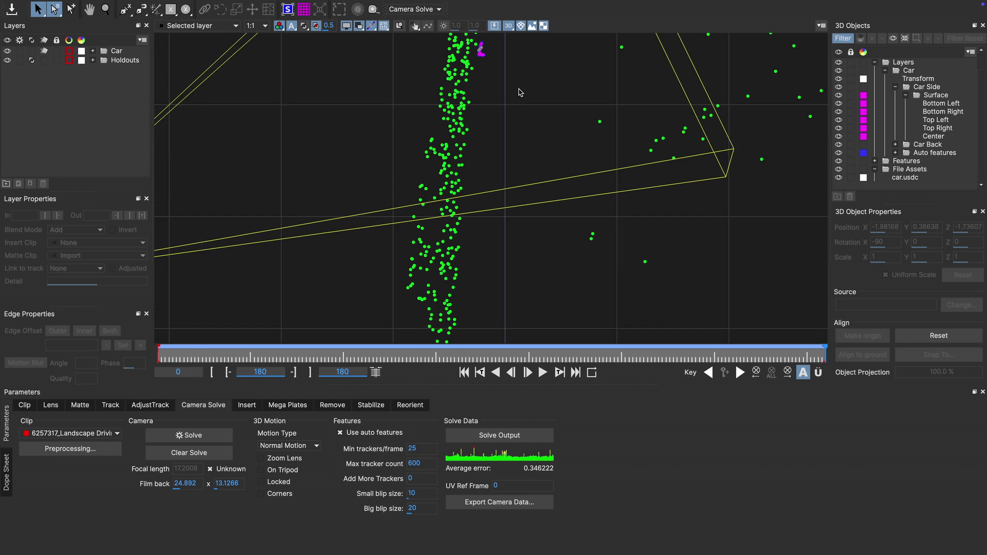
{"action": "scroll", "coordinate": [442, 154], "scroll_direction": "up", "scroll_amount": 3}
{"action": "scroll", "coordinate": [442, 164], "scroll_direction": "up", "scroll_amount": 3}
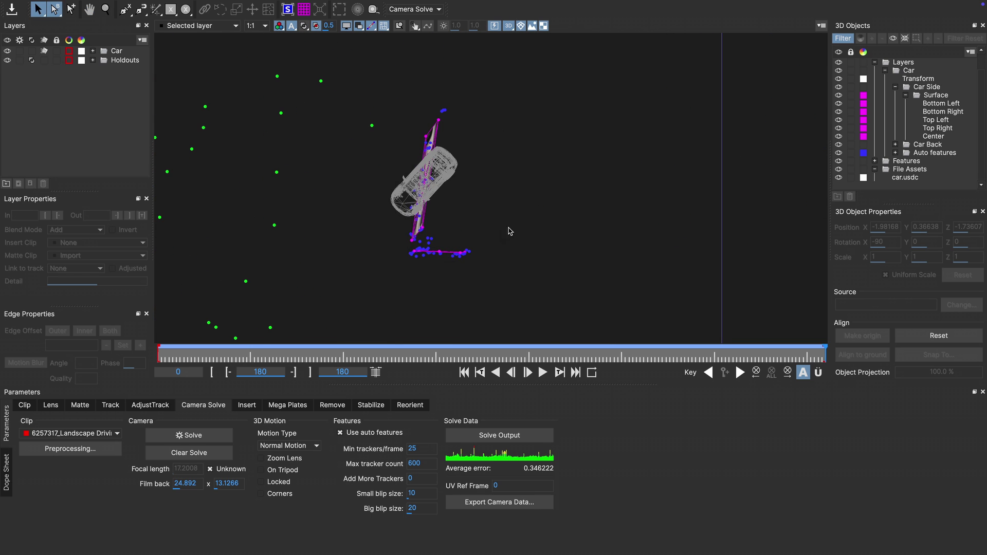
{"action": "left_click", "coordinate": [963, 177]}
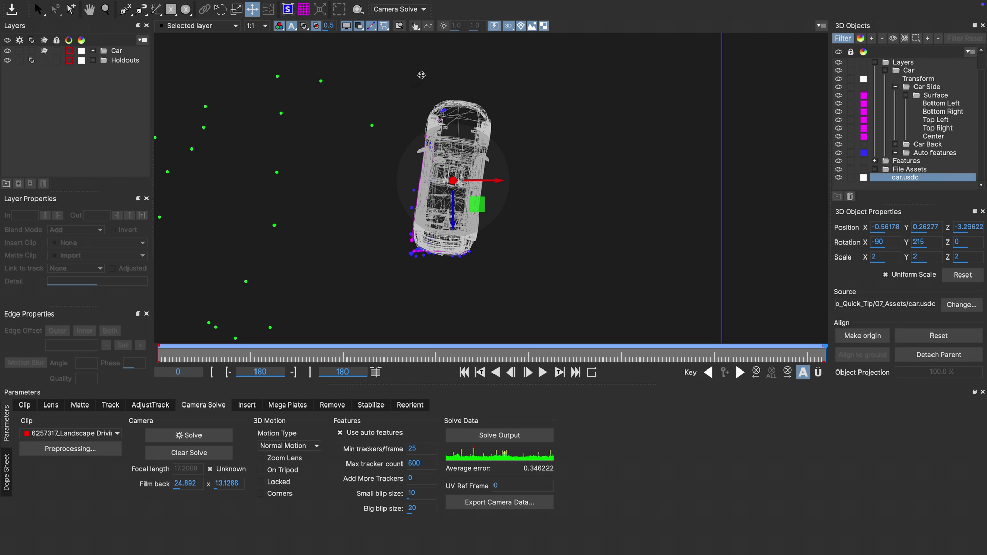
{"action": "left_click", "coordinate": [512, 30]}
{"action": "left_click", "coordinate": [560, 84]}
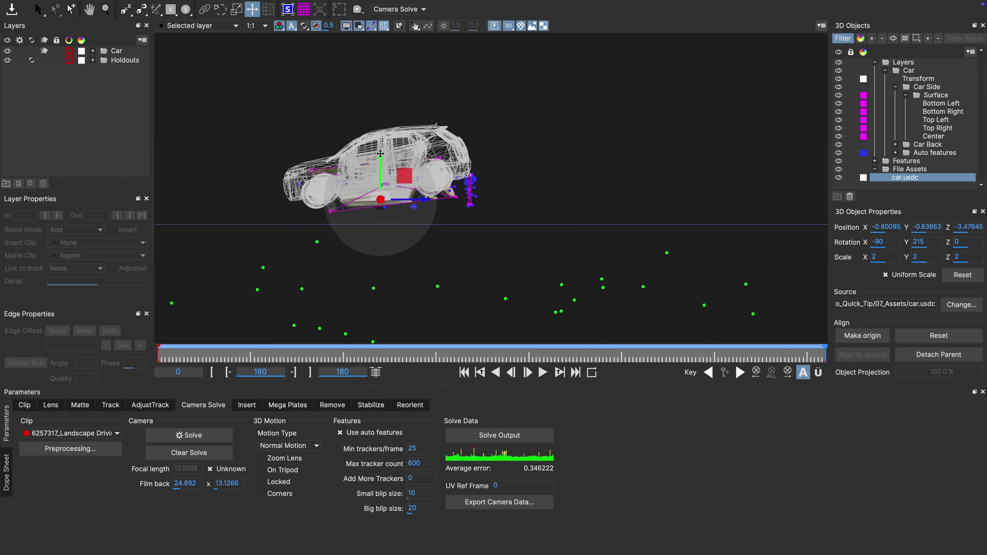
{"action": "left_click_drag", "start_coordinate": [383, 138], "coordinate": [380, 178]}
- Tilt the car slightly around X, then return to Camera view and center the car
{"action": "left_click_drag", "start_coordinate": [892, 243], "coordinate": [894, 242]}
{"action": "left_click", "coordinate": [509, 25]}
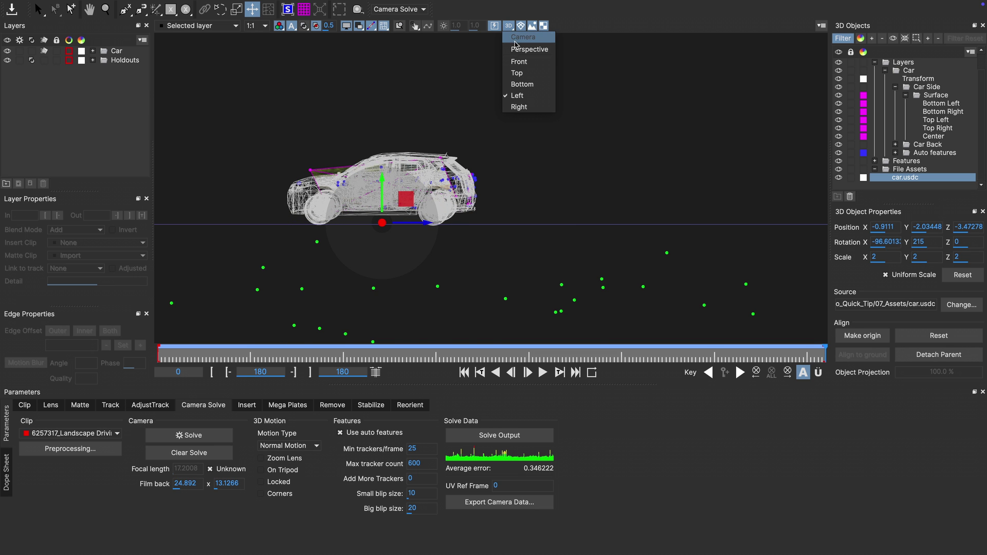
{"action": "left_click", "coordinate": [515, 41]}
{"action": "scroll", "coordinate": [598, 191], "scroll_direction": "up", "scroll_amount": 4}
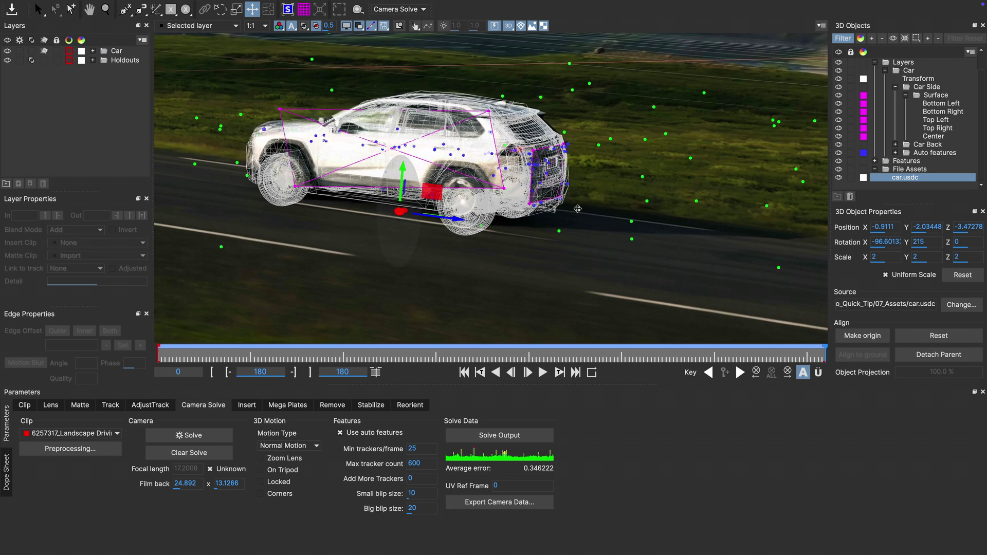
{"action": "scroll", "coordinate": [546, 292], "scroll_direction": "up", "scroll_amount": 3}
{"action": "left_click_drag", "start_coordinate": [488, 294], "coordinate": [655, 321]}
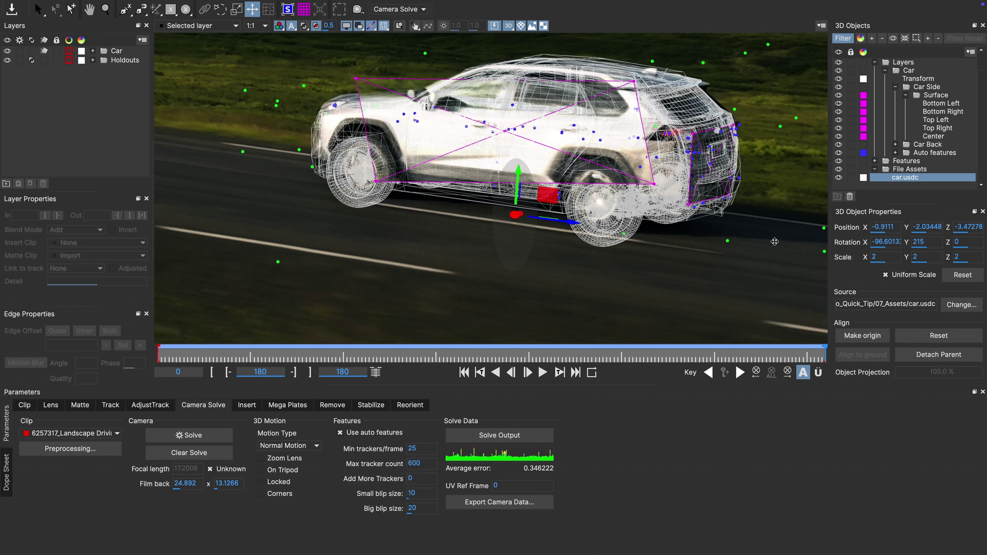
- Adjust the scale to 2.02805 and raise the car onto the filmed car, then play back
{"action": "left_click_drag", "start_coordinate": [882, 254], "coordinate": [862, 302]}
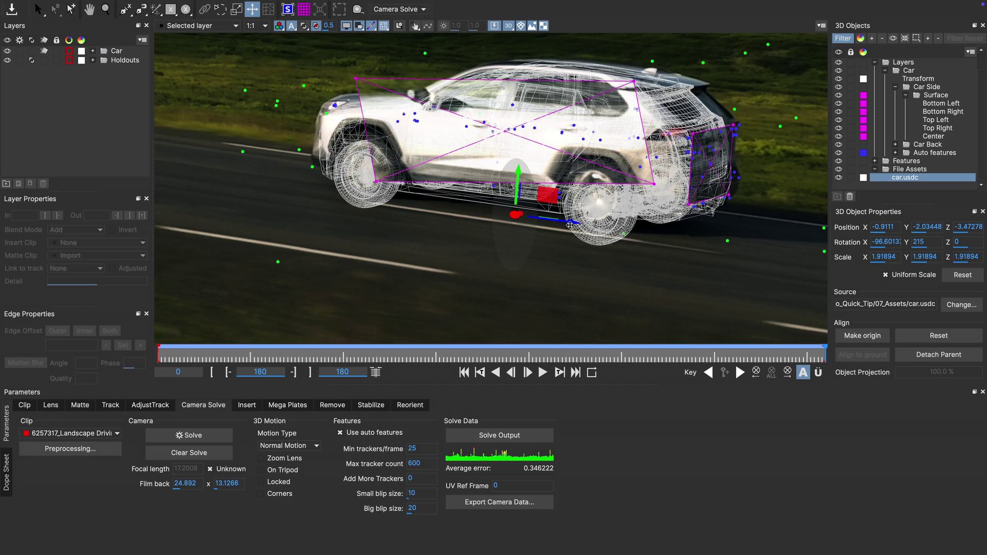
{"action": "left_click_drag", "start_coordinate": [518, 170], "coordinate": [514, 162]}
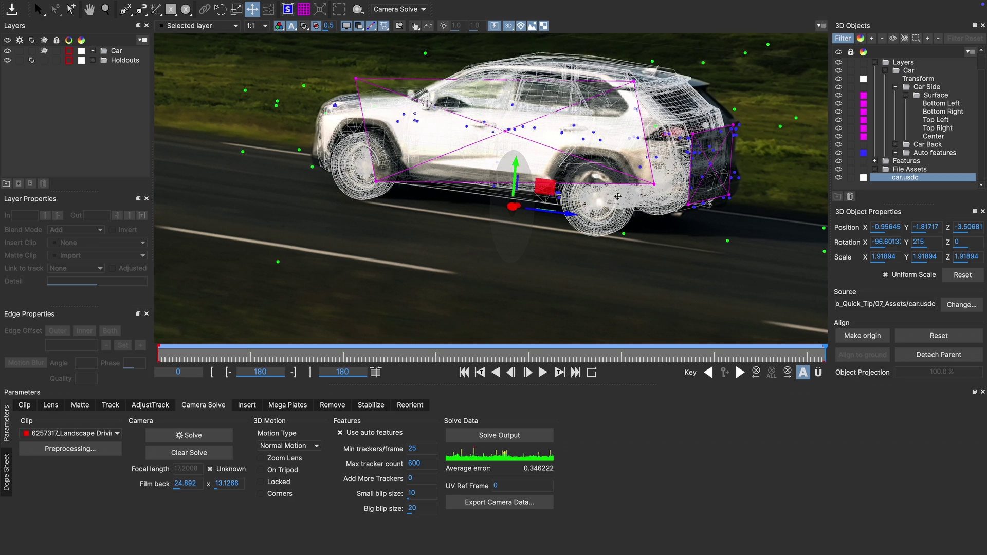
{"action": "left_click_drag", "start_coordinate": [888, 260], "coordinate": [898, 268]}
{"action": "left_click", "coordinate": [542, 372]}
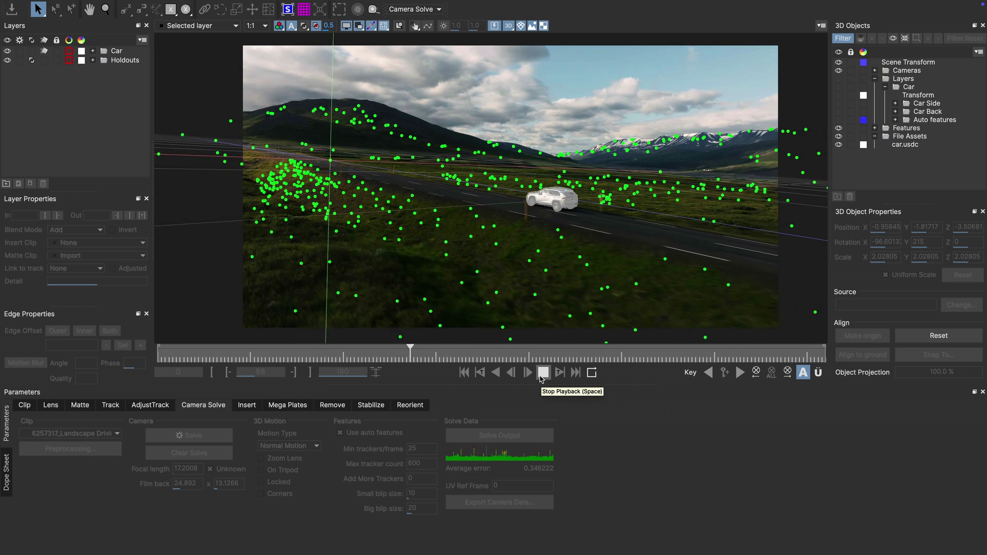
- Stop playback and set up an Alembic 3D Data (*.abc) export with points exported as Nulls
{"action": "left_click", "coordinate": [540, 376]}
{"action": "left_click", "coordinate": [499, 502]}
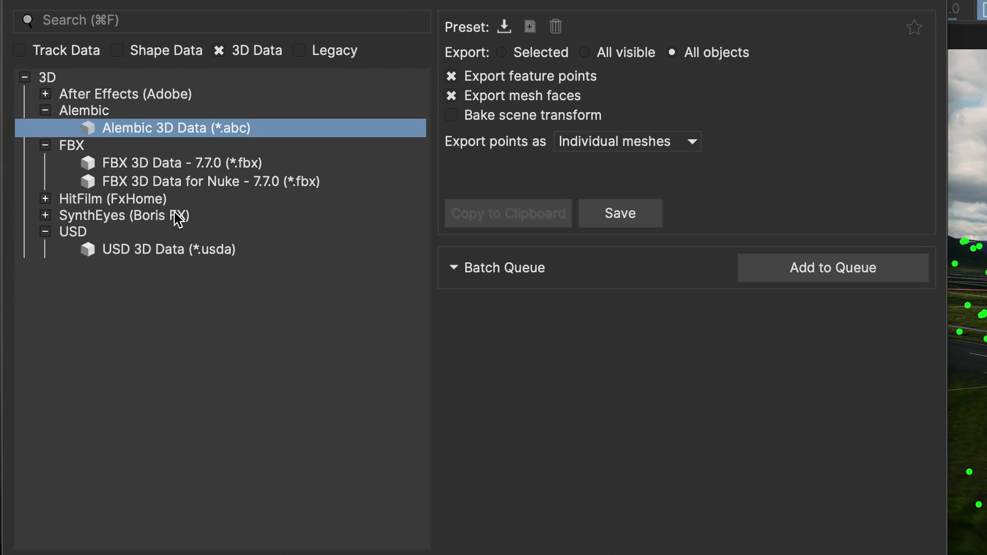
{"action": "left_click", "coordinate": [177, 216]}
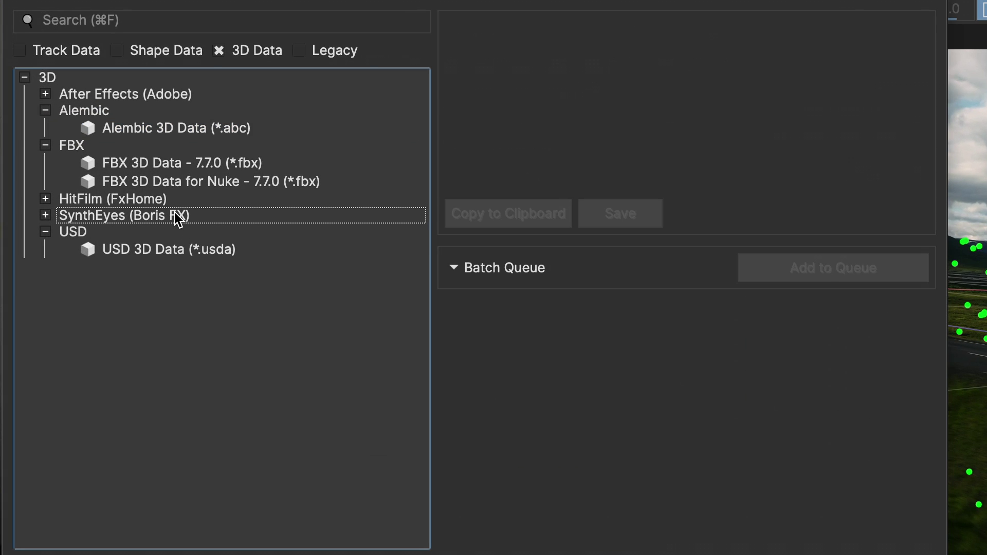
{"action": "left_click", "coordinate": [174, 128]}
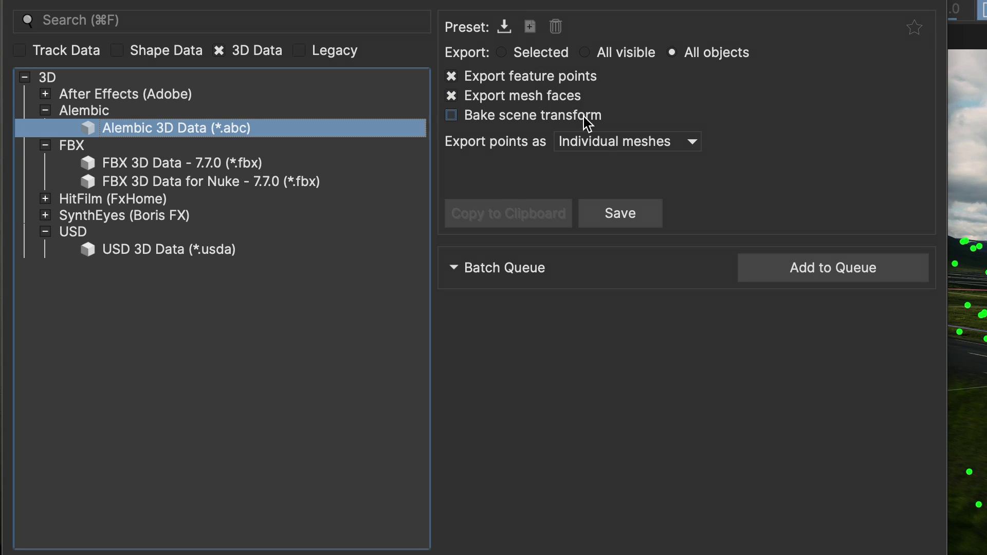
{"action": "left_click", "coordinate": [614, 144]}
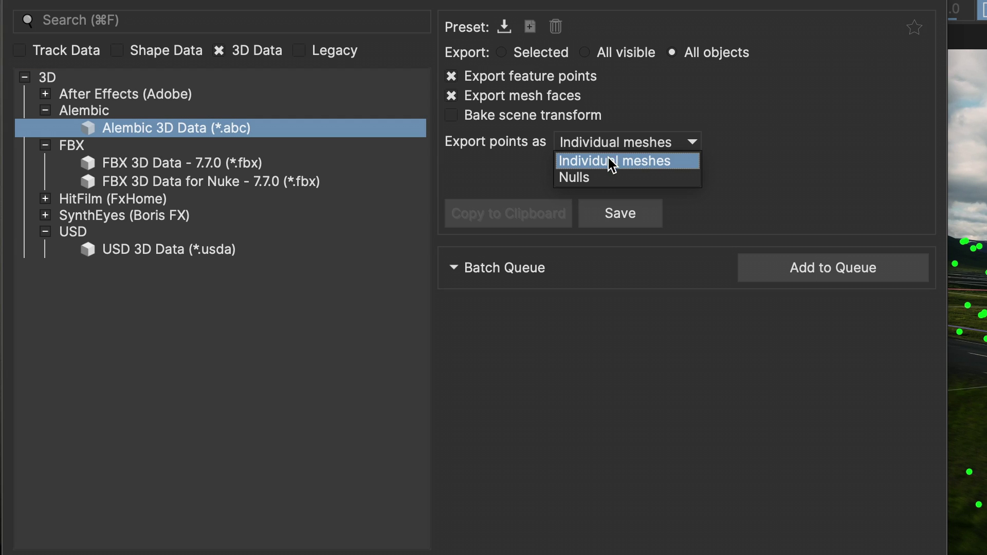
{"action": "left_click", "coordinate": [601, 184]}
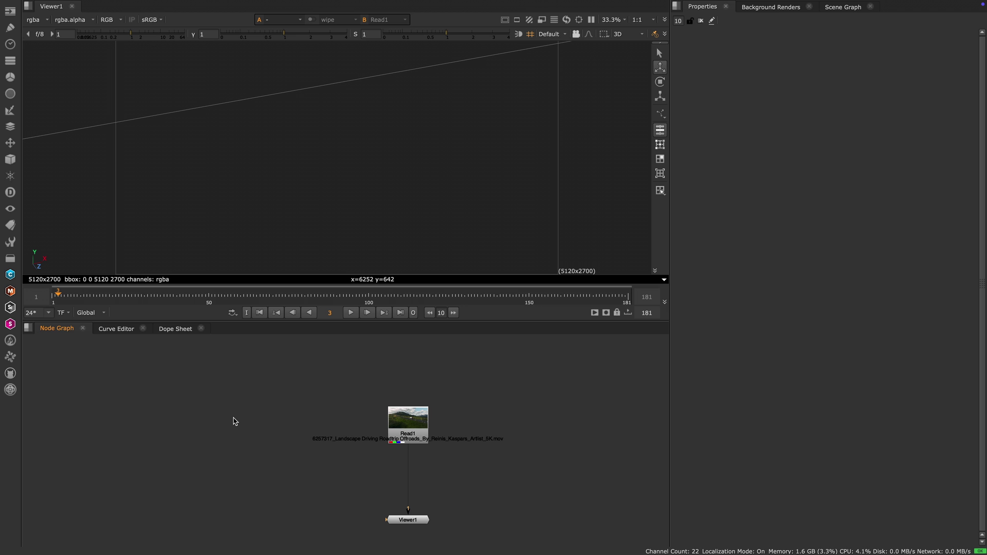
- Create a ReadGeo node loading car_alembic.abc with its camera, then select ReadGeo1
{"action": "key", "text": "Tab"}
{"action": "type", "text": "Re"}
{"action": "key", "text": "Return"}
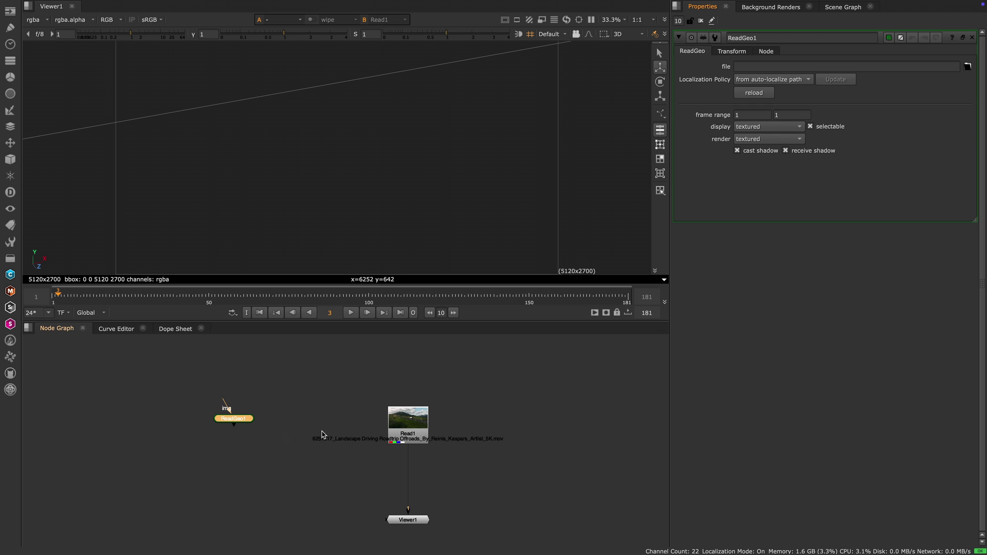
{"action": "left_click", "coordinate": [968, 67]}
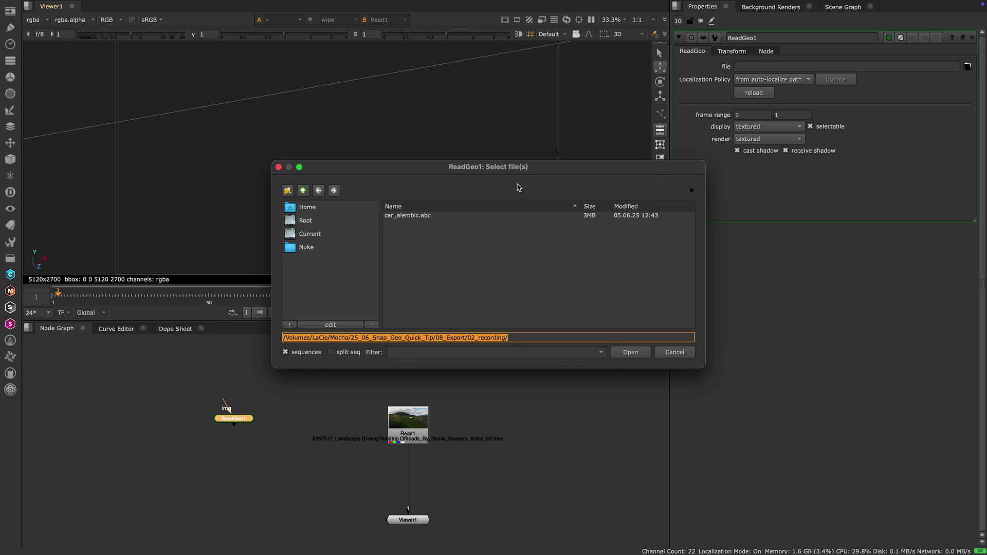
{"action": "left_click", "coordinate": [426, 216]}
{"action": "left_click", "coordinate": [640, 355]}
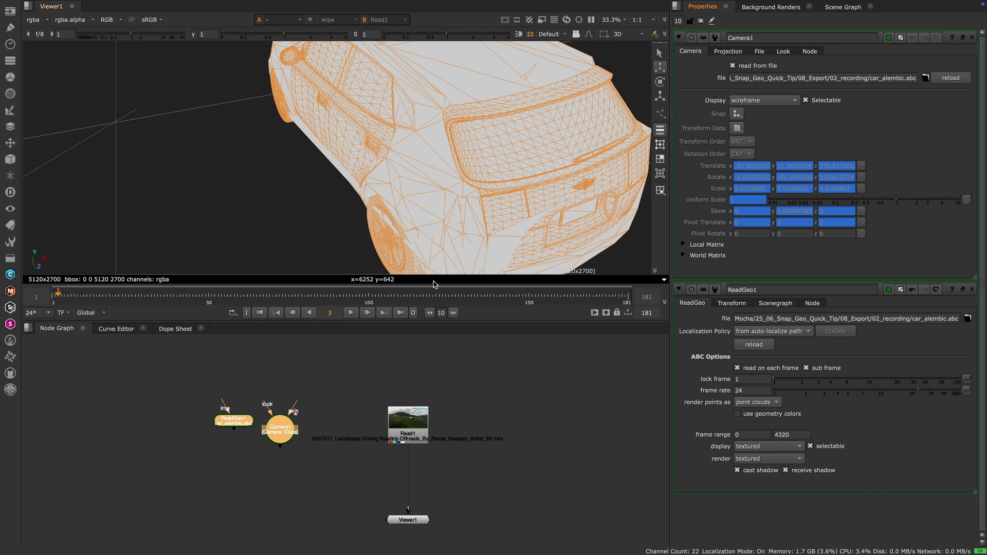
{"action": "left_click", "coordinate": [228, 438]}
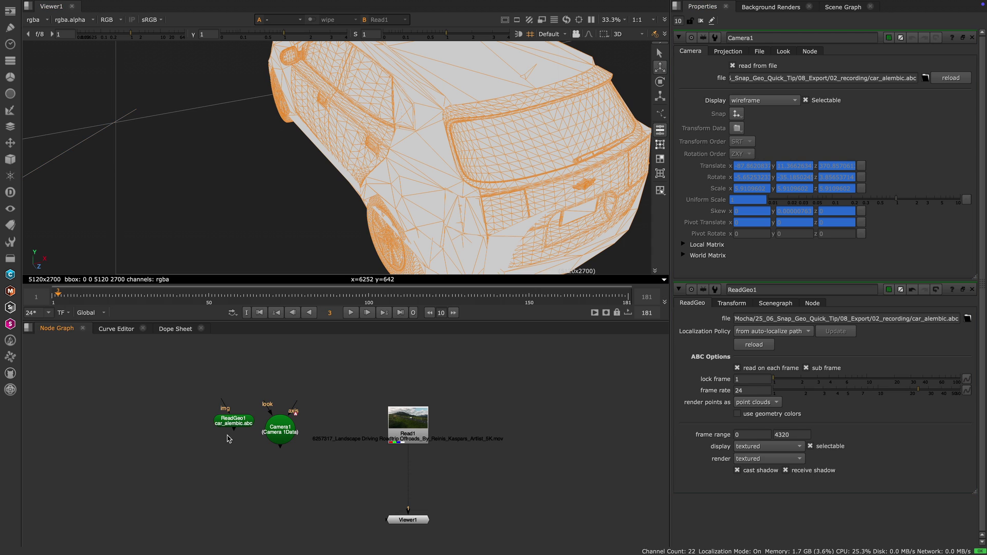
{"action": "left_click", "coordinate": [237, 425]}
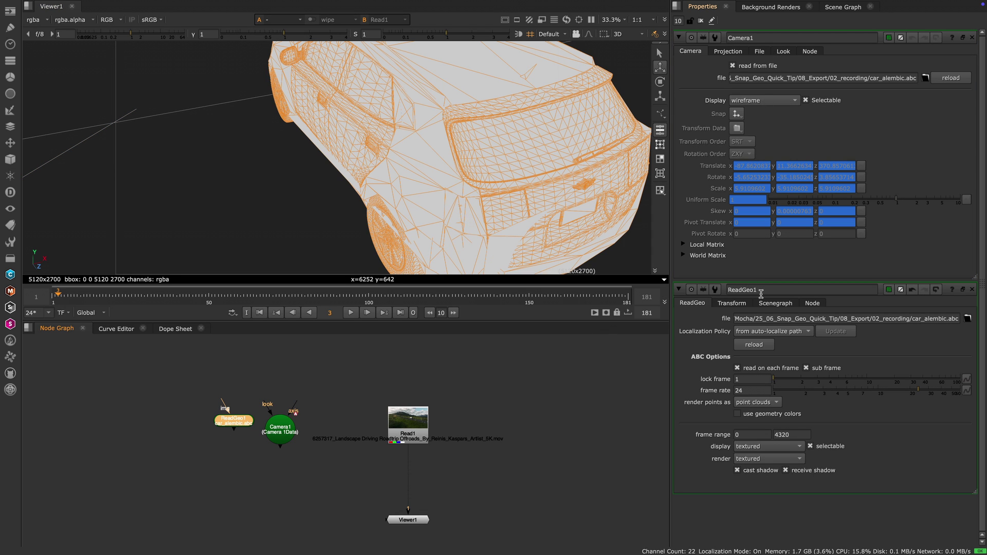
- Inspect ReadGeo1's Scenegraph, selecting the Car_Side_Surface and Car_Back_Surface entries
{"action": "left_click", "coordinate": [971, 37]}
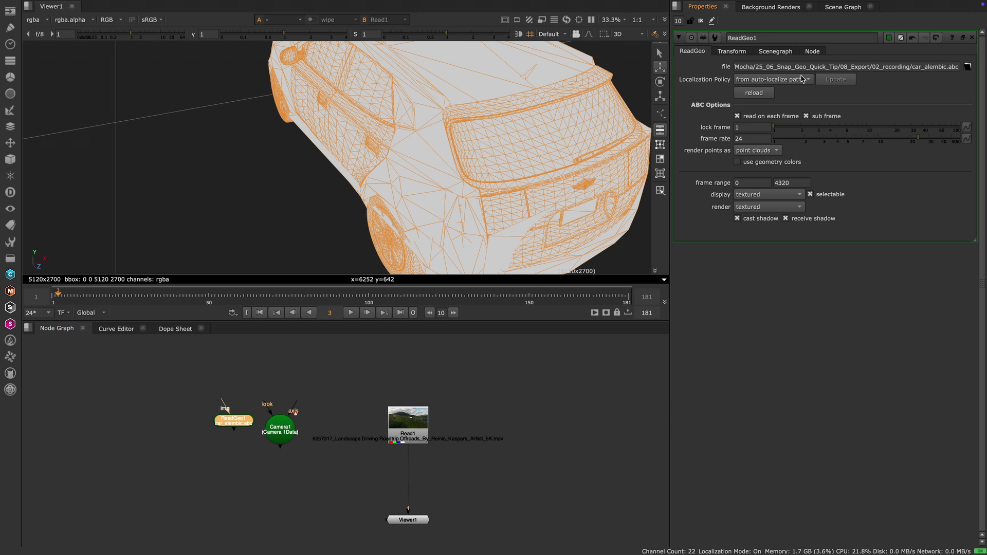
{"action": "left_click", "coordinate": [777, 52]}
{"action": "left_click", "coordinate": [778, 109]}
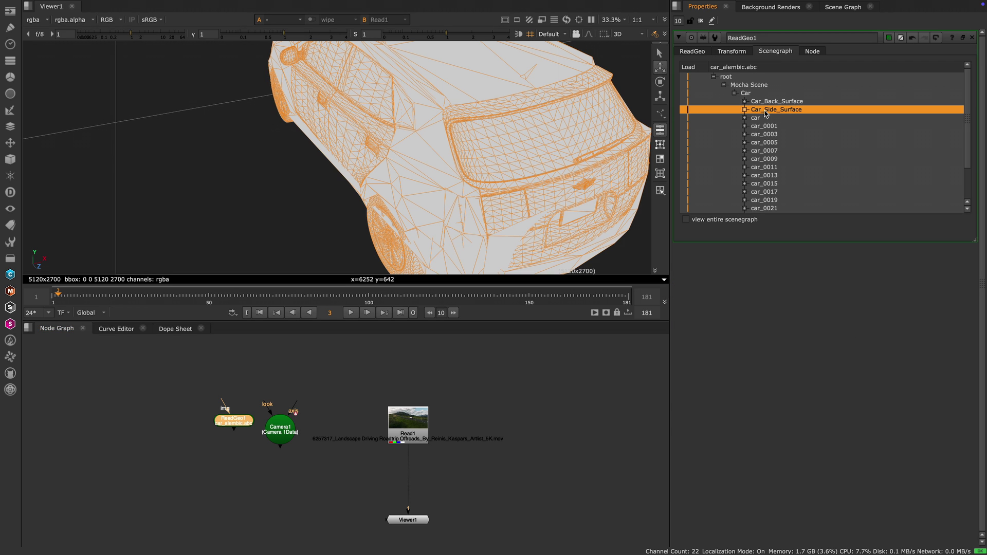
{"action": "left_click", "coordinate": [689, 103]}
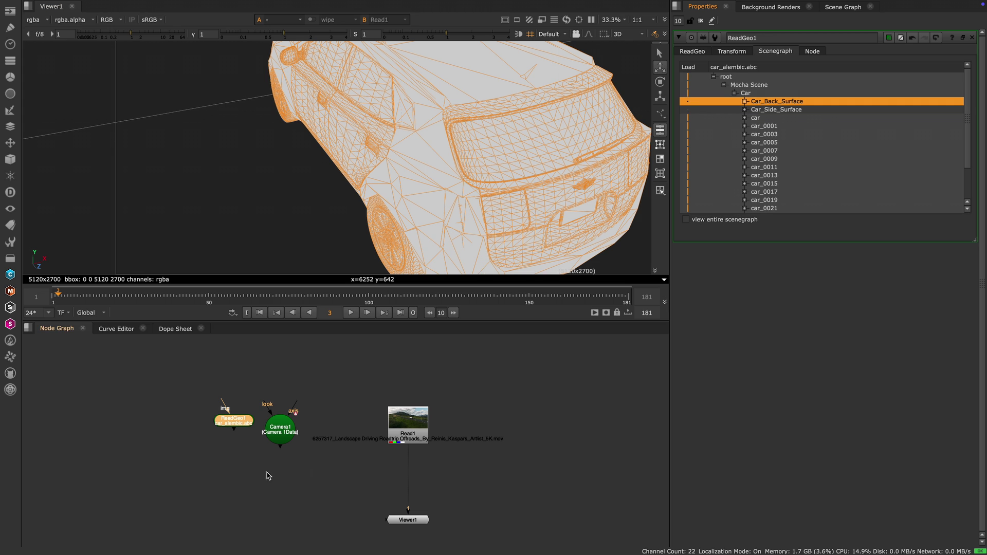
- Add a connected ScanlineRender node with the scan alias
{"action": "key", "text": "Tab"}
{"action": "type", "text": "scan"}
{"action": "key", "text": "Return"}
- Rearrange the Camera1, ReadGeo1 and footage nodes, then view ScanlineRender1's output fitted in the 2D viewer
{"action": "left_click_drag", "start_coordinate": [280, 429], "coordinate": [140, 457]}
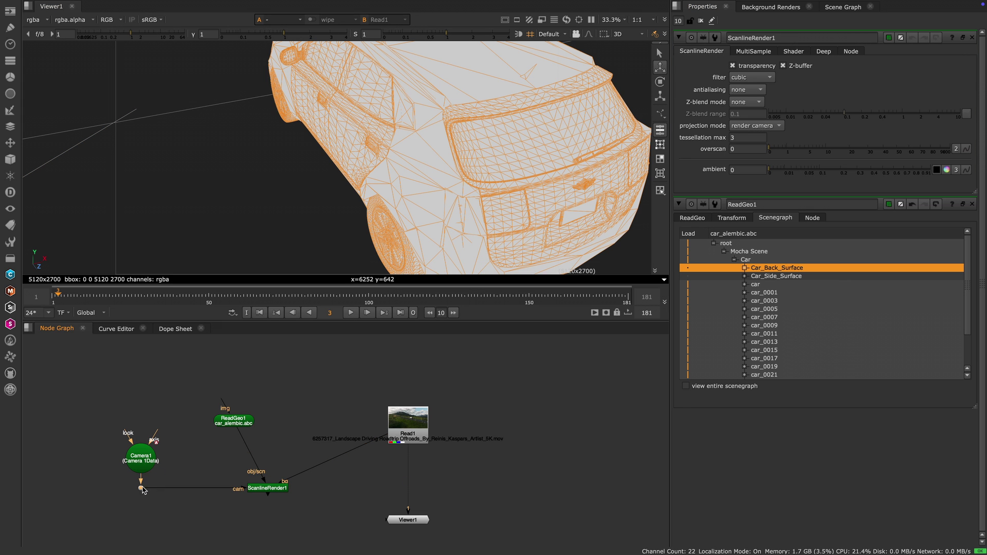
{"action": "left_click_drag", "start_coordinate": [234, 420], "coordinate": [386, 456]}
{"action": "left_click_drag", "start_coordinate": [407, 424], "coordinate": [267, 424]}
{"action": "left_click", "coordinate": [267, 488]}
{"action": "key", "text": "2"}
{"action": "left_click", "coordinate": [386, 457]}
{"action": "key", "text": "Tab"}
{"action": "key", "text": "f"}
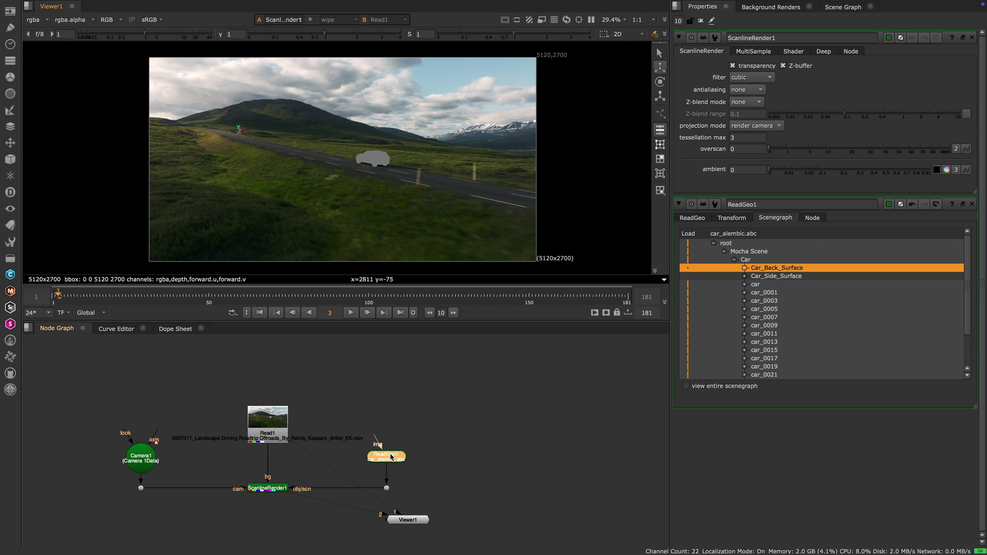
- Set Camera1's file frame rate to 25 and play the render to check the car
{"action": "double_click", "coordinate": [140, 458]}
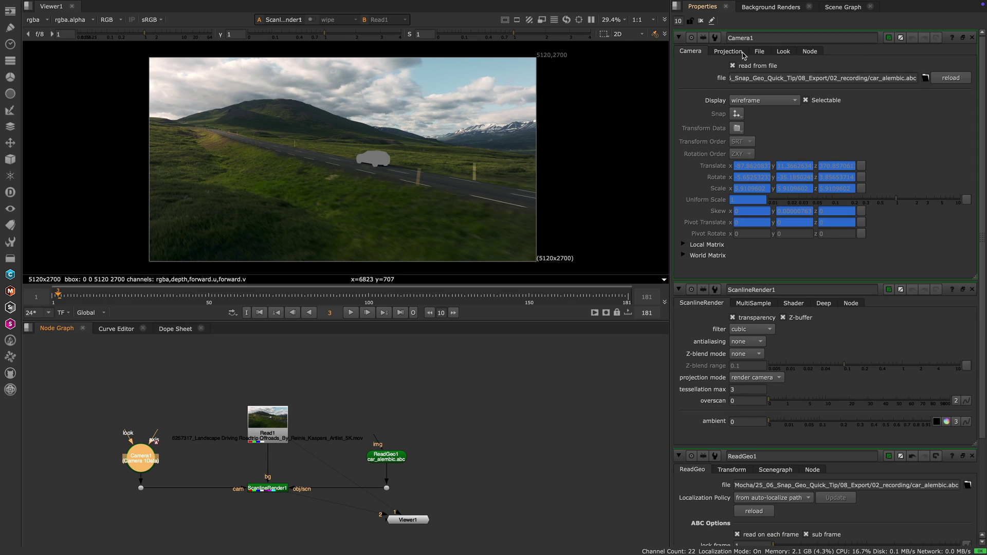
{"action": "left_click", "coordinate": [758, 52]}
{"action": "left_click", "coordinate": [733, 124]}
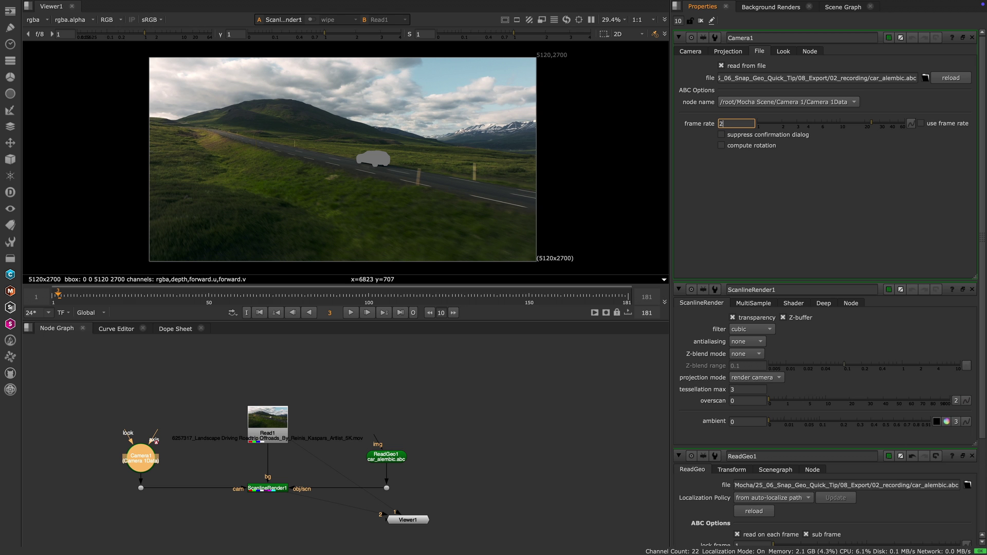
{"action": "left_click", "coordinate": [350, 312]}
{"action": "left_click", "coordinate": [421, 396]}
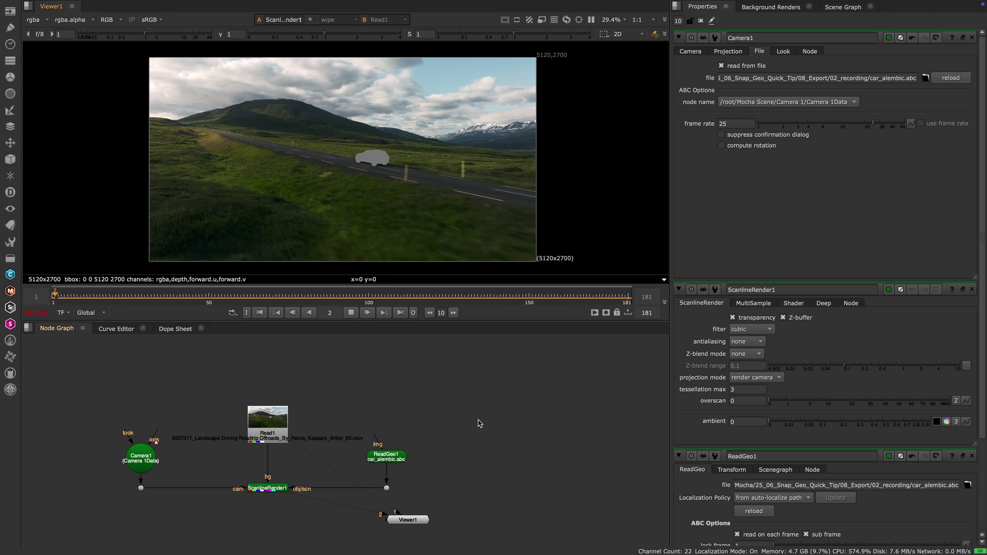